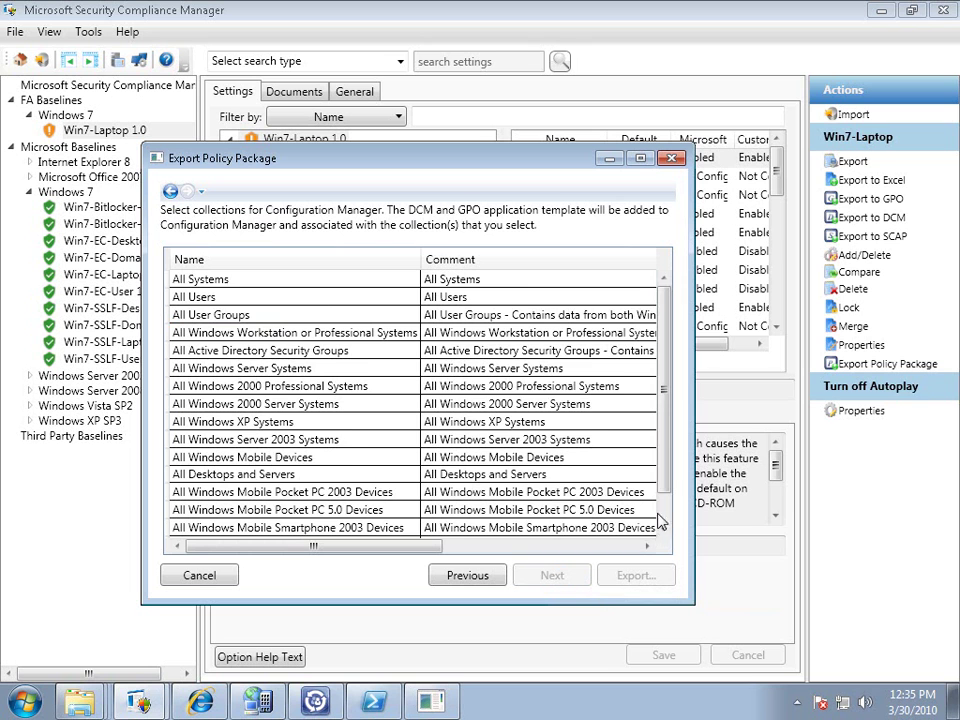
Step: Select the All Windows 7 Systems collection for Configuration Manager and continue to the Service Manager settings of the policy package export
scroll(664, 523, down, 1)
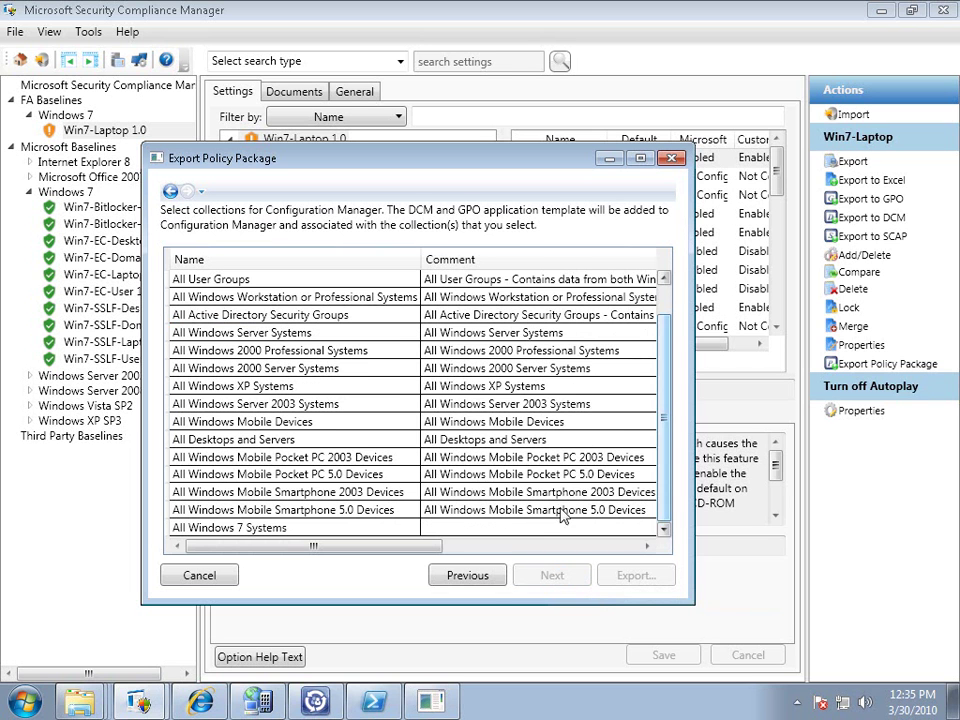
click(288, 529)
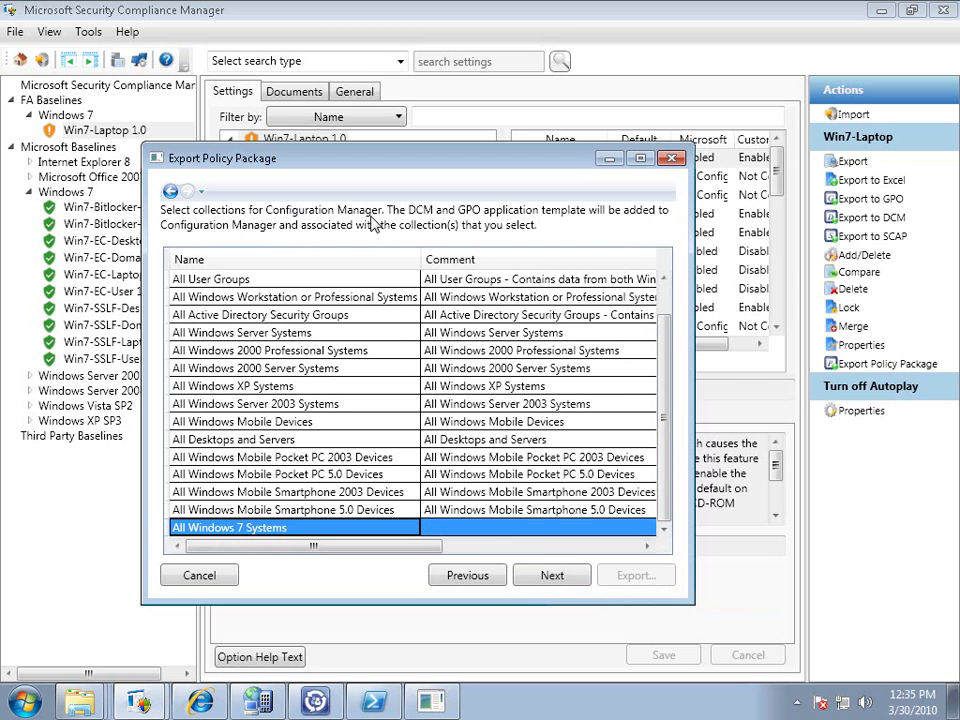
click(552, 577)
Step: Choose program PR2 PP of SCSM Integration Application and control activity CA2 PP for SCSM Control Activity, and export the policy package
click(673, 299)
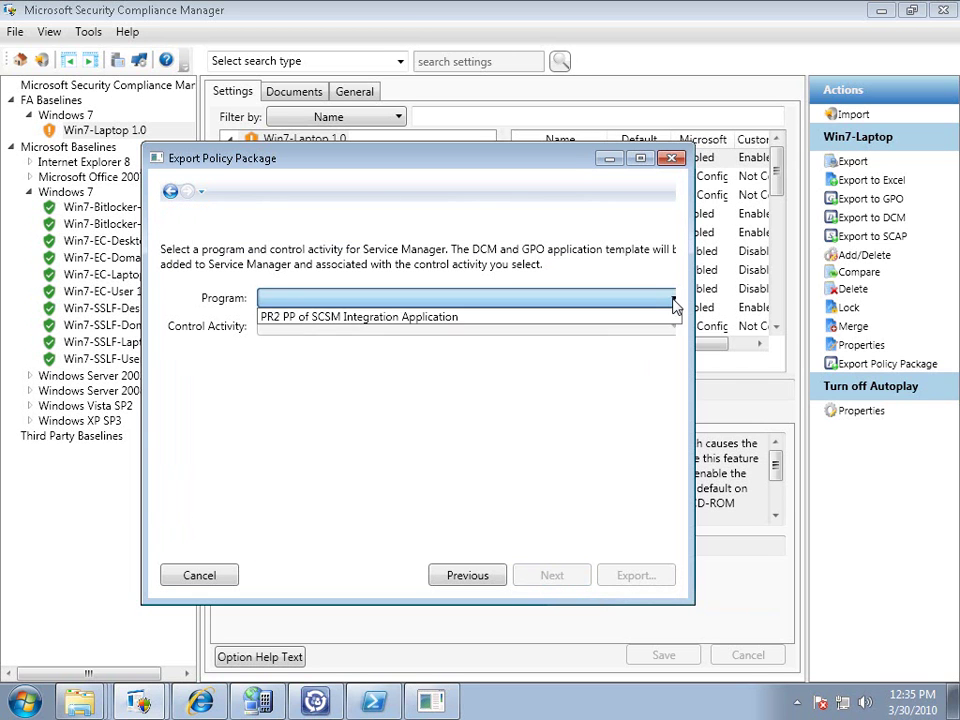
click(623, 318)
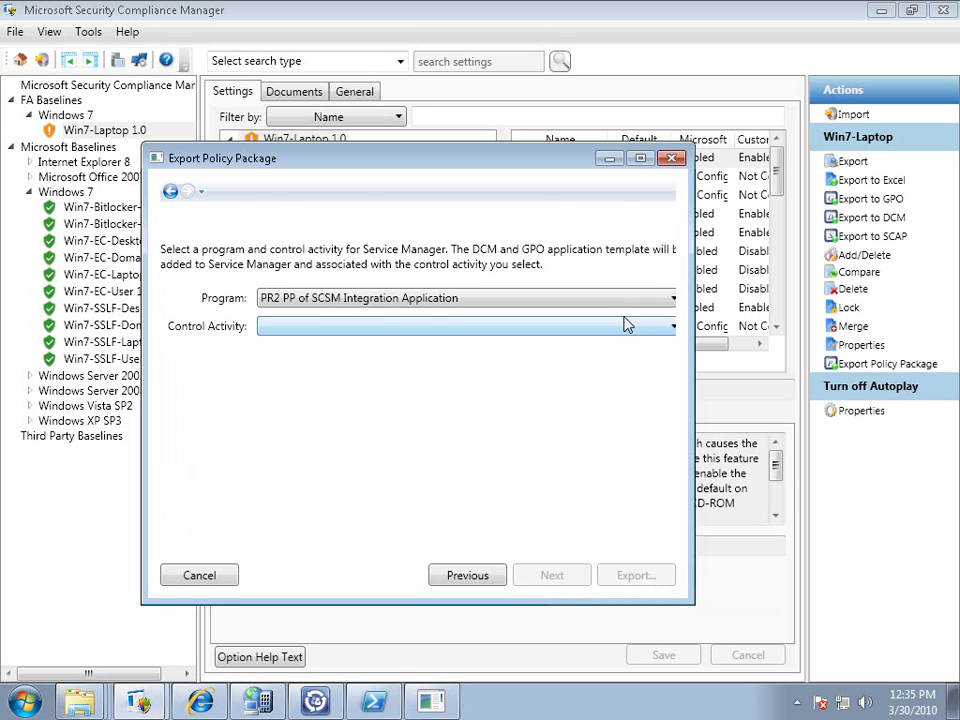
click(673, 328)
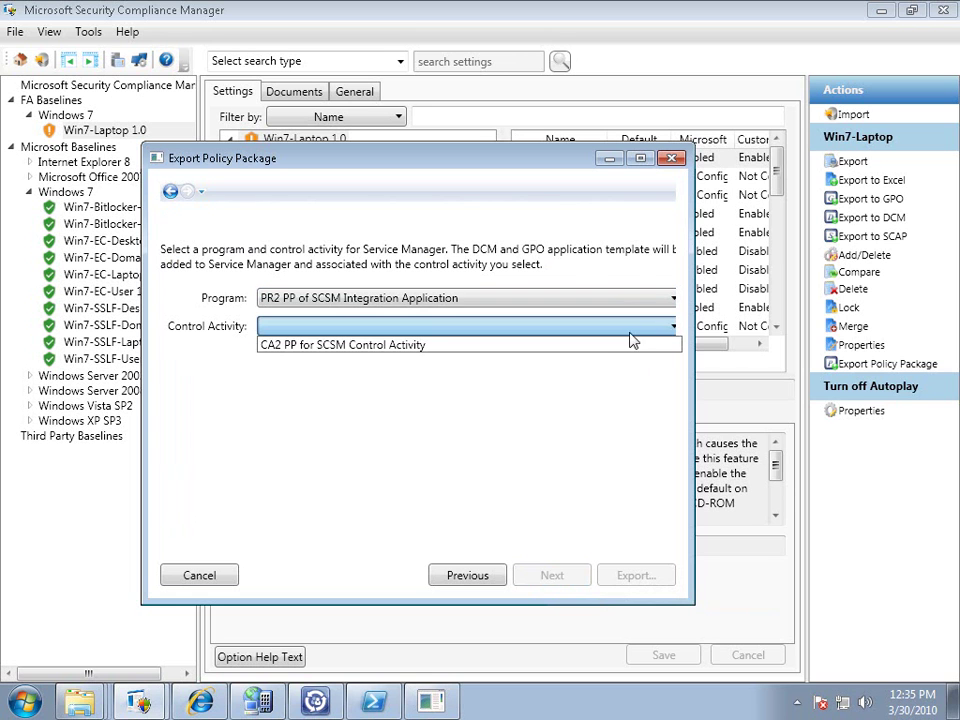
click(601, 350)
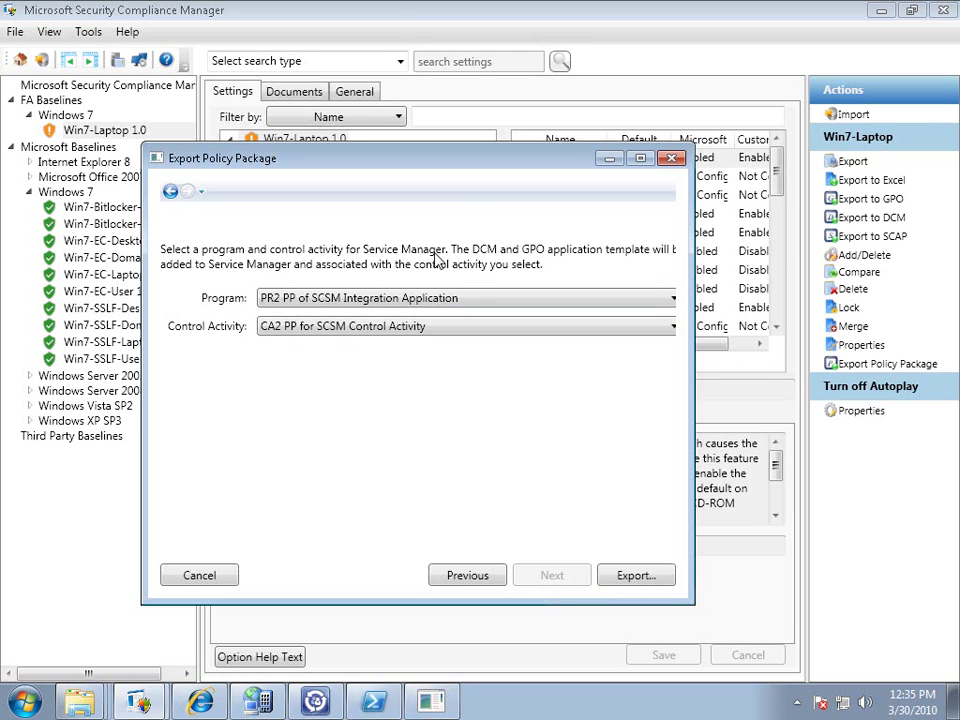
click(632, 575)
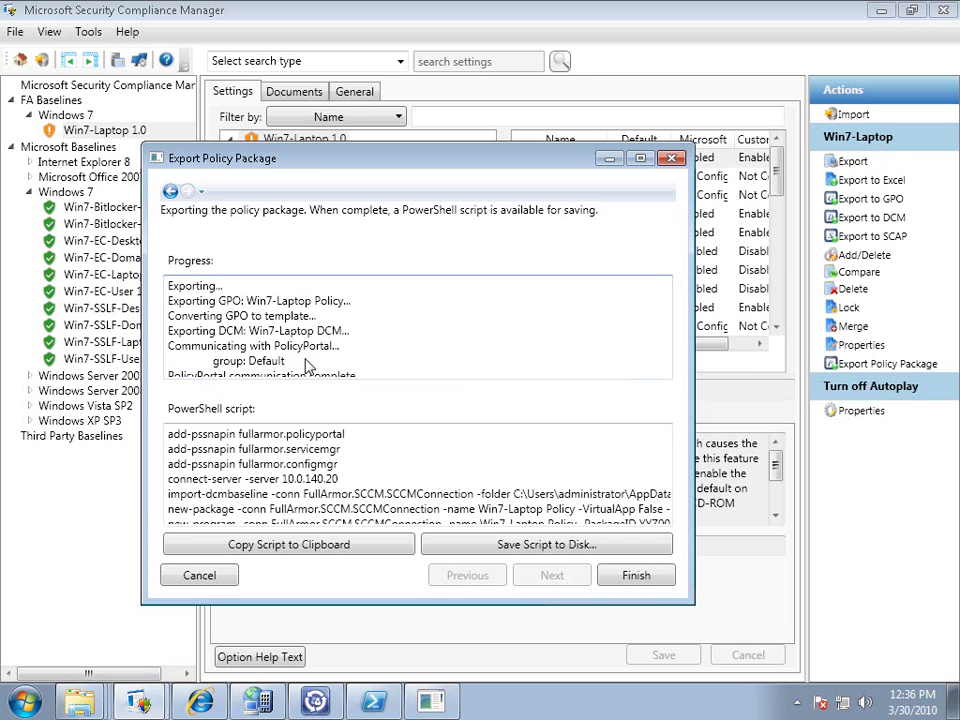
Step: Copy the generated PowerShell script to the clipboard and finish the policy package export
click(214, 440)
click(218, 449)
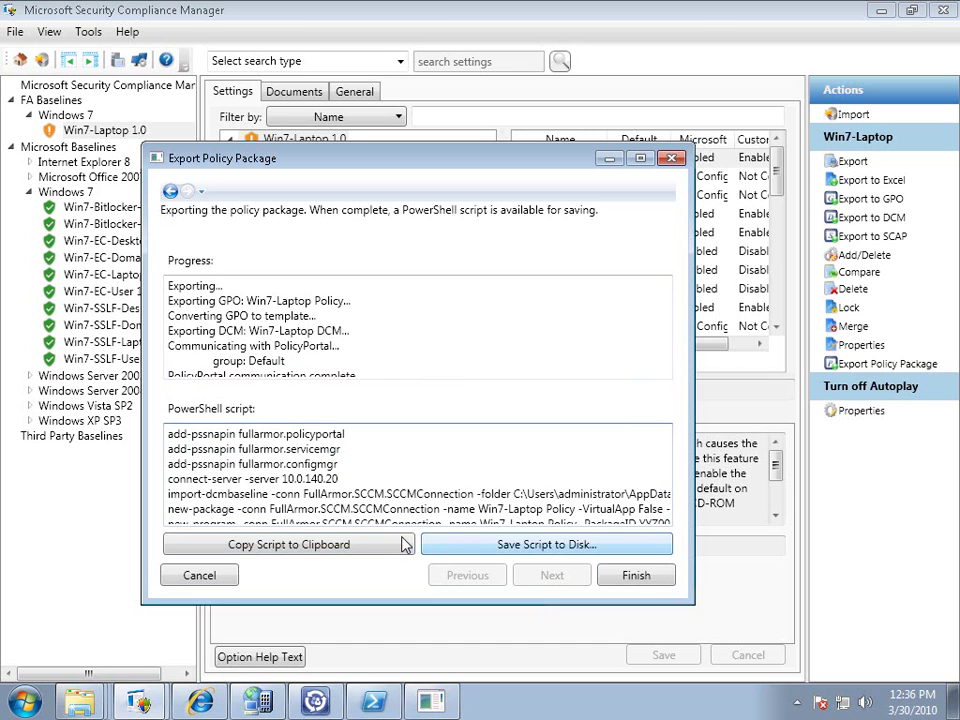
click(390, 548)
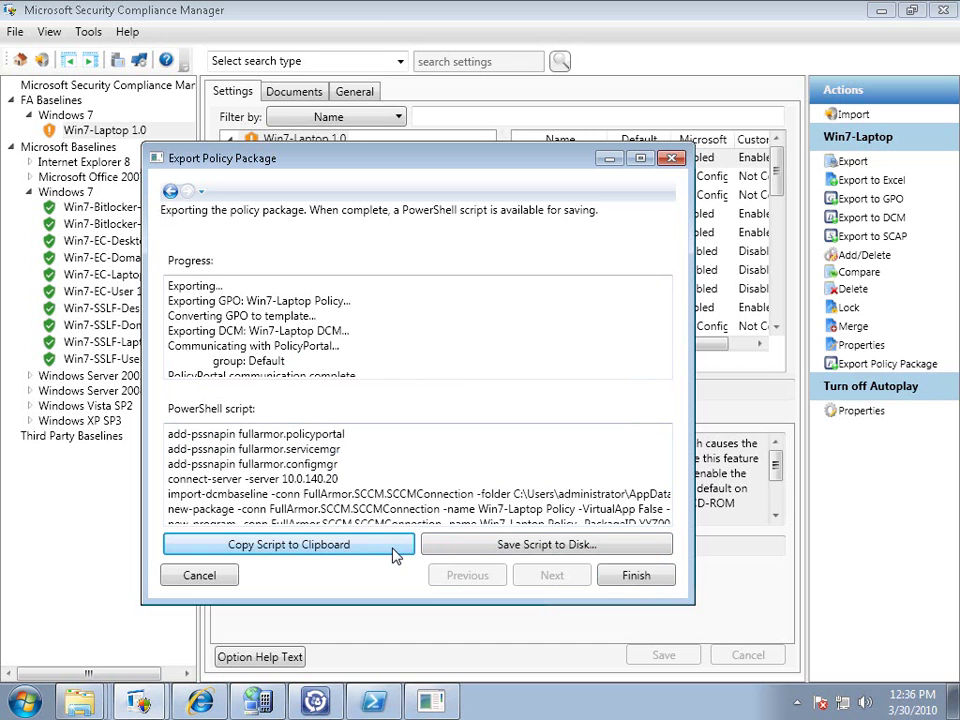
click(633, 578)
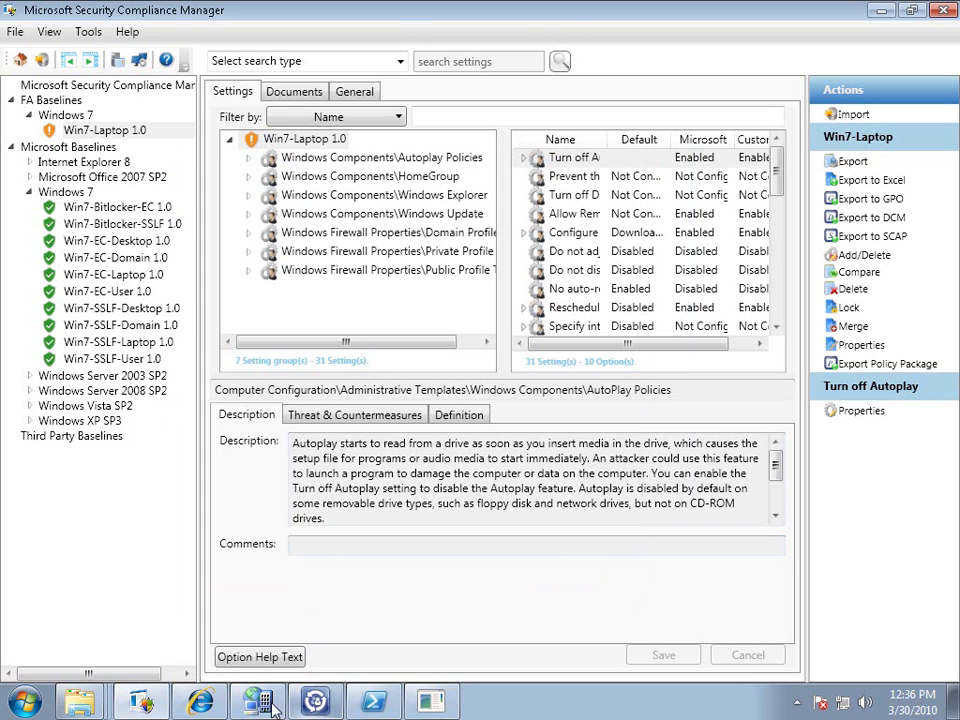
Step: Switch to the FullArmor PolicyPortal in Internet Explorer and inspect the Win7-Laptop DCM and Win7-Laptop Policy packages
click(200, 702)
click(302, 222)
click(315, 249)
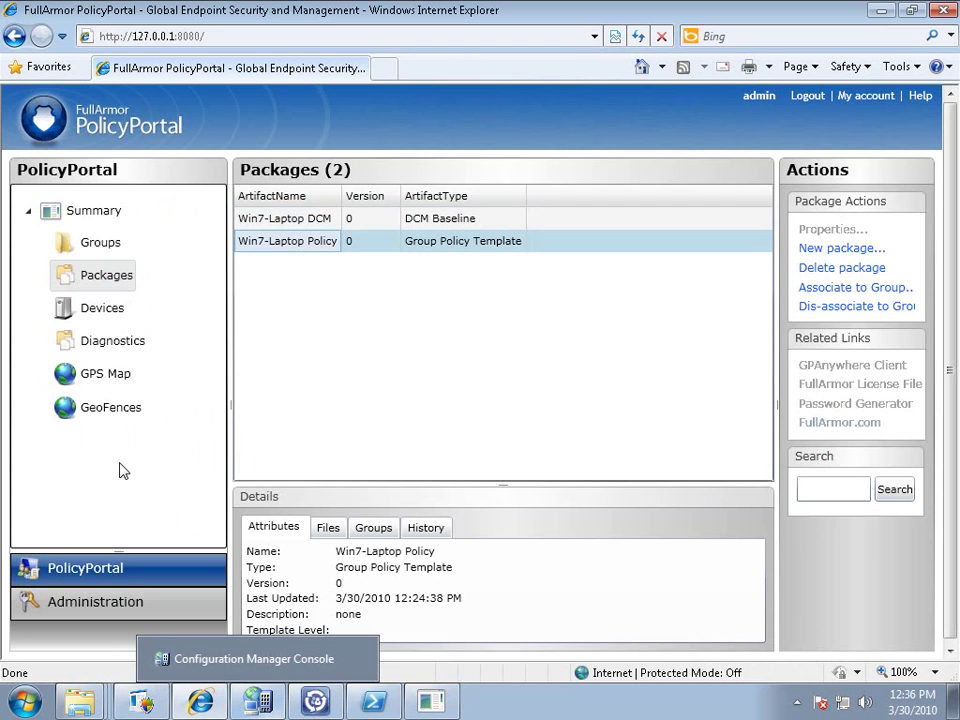
Step: Select device JL-WIN7-02 on the GPS map and examine its device details through to the compliance column
click(110, 374)
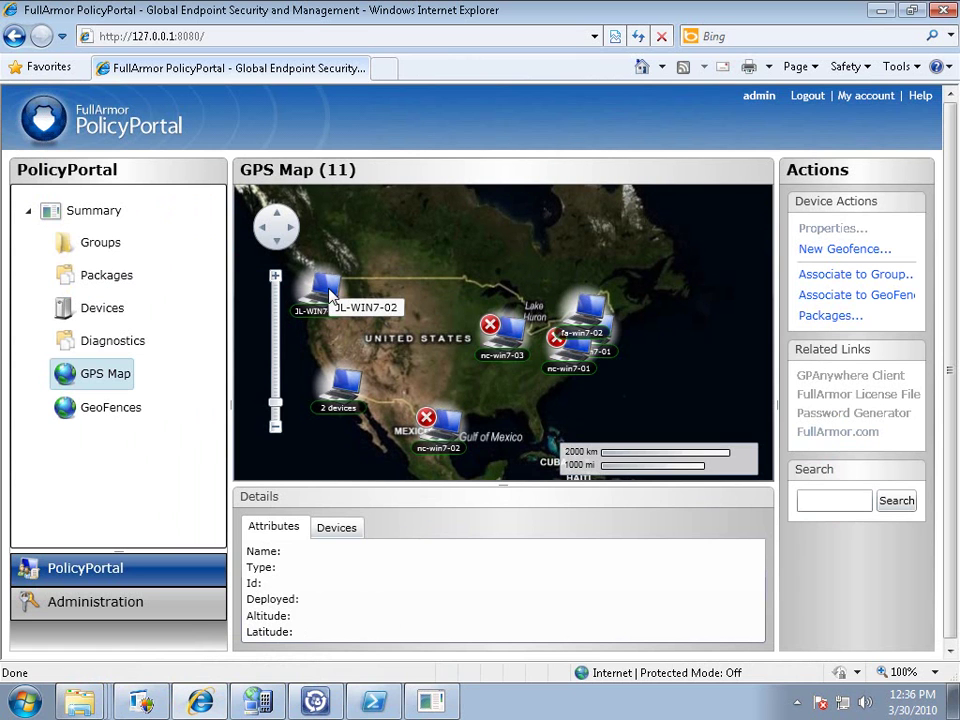
click(330, 292)
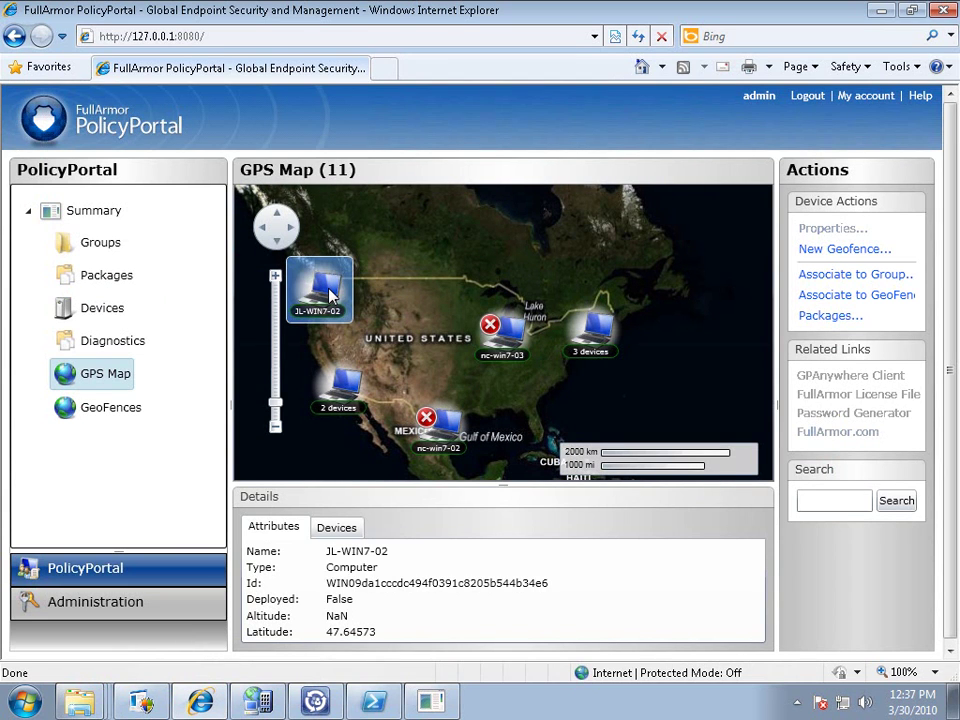
click(349, 532)
drag(604, 632, 718, 632)
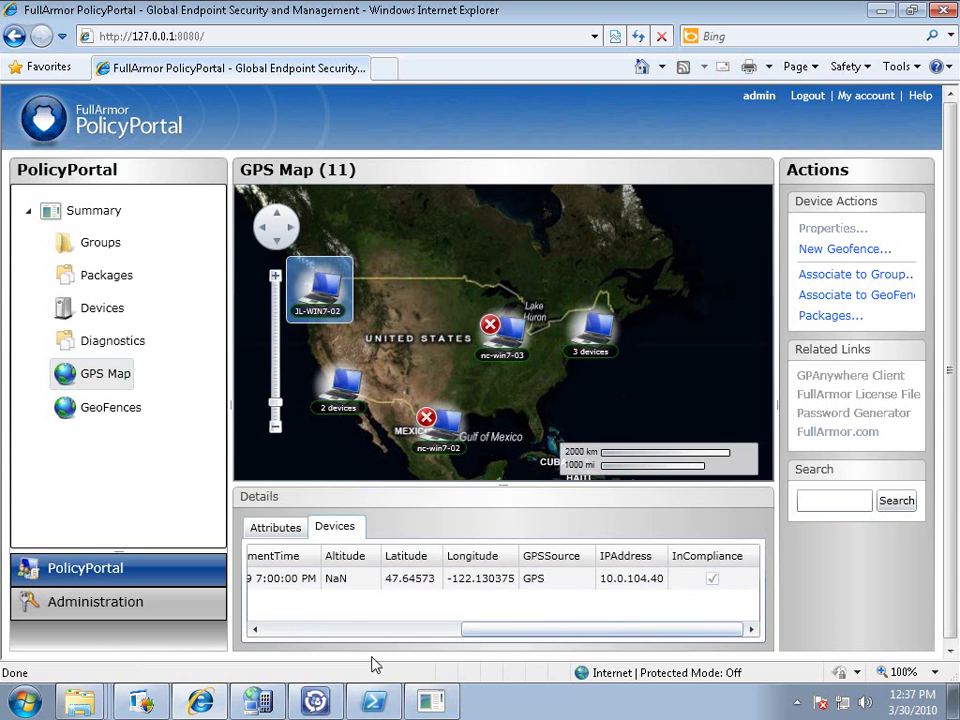
Step: Switch to the Configuration Manager Console and inspect the Win7-Laptop Policy package and the refreshed Win7-Laptop configuration baseline
click(262, 700)
click(352, 200)
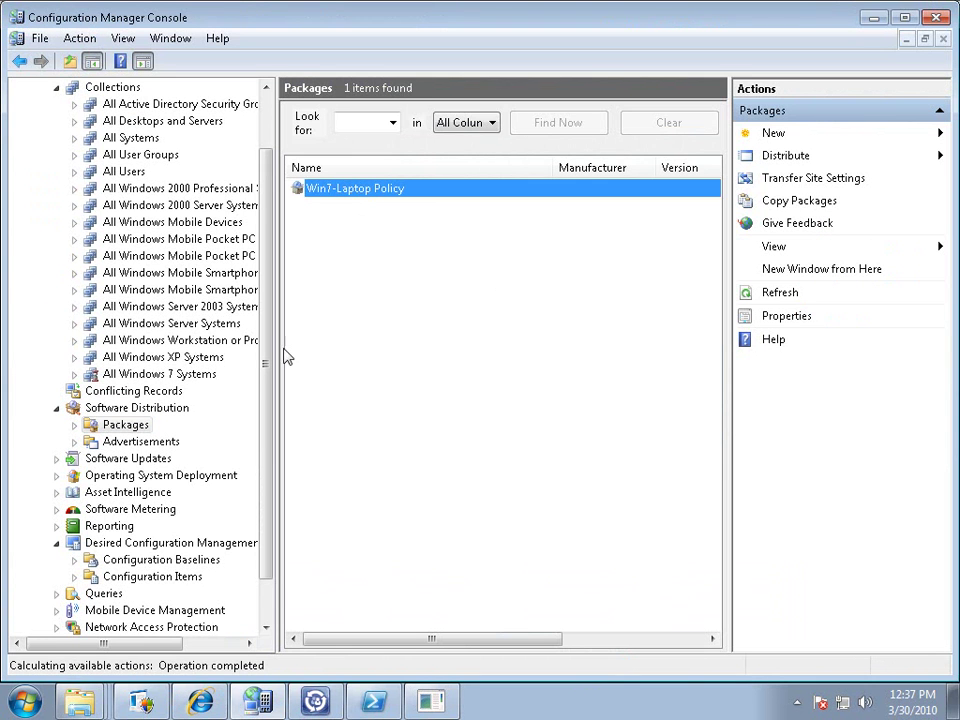
click(195, 562)
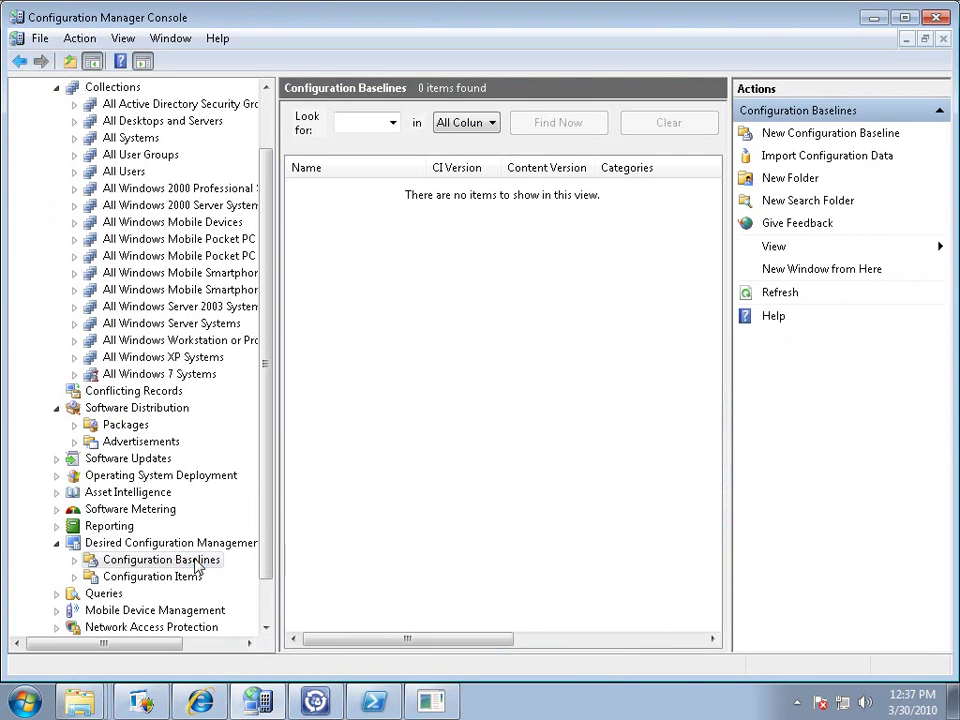
click(778, 293)
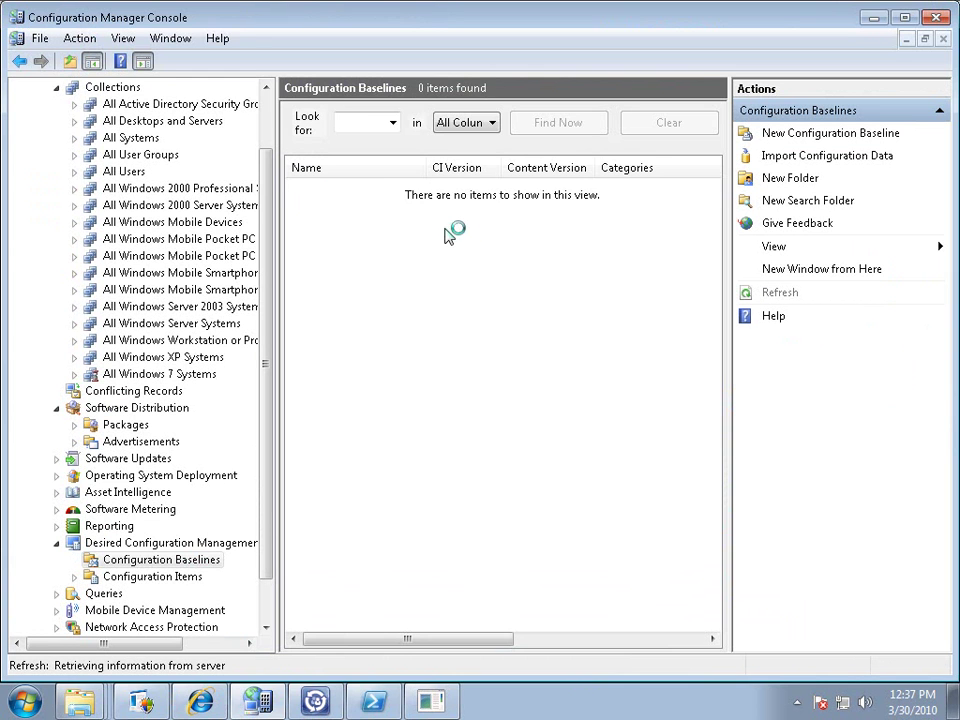
click(351, 192)
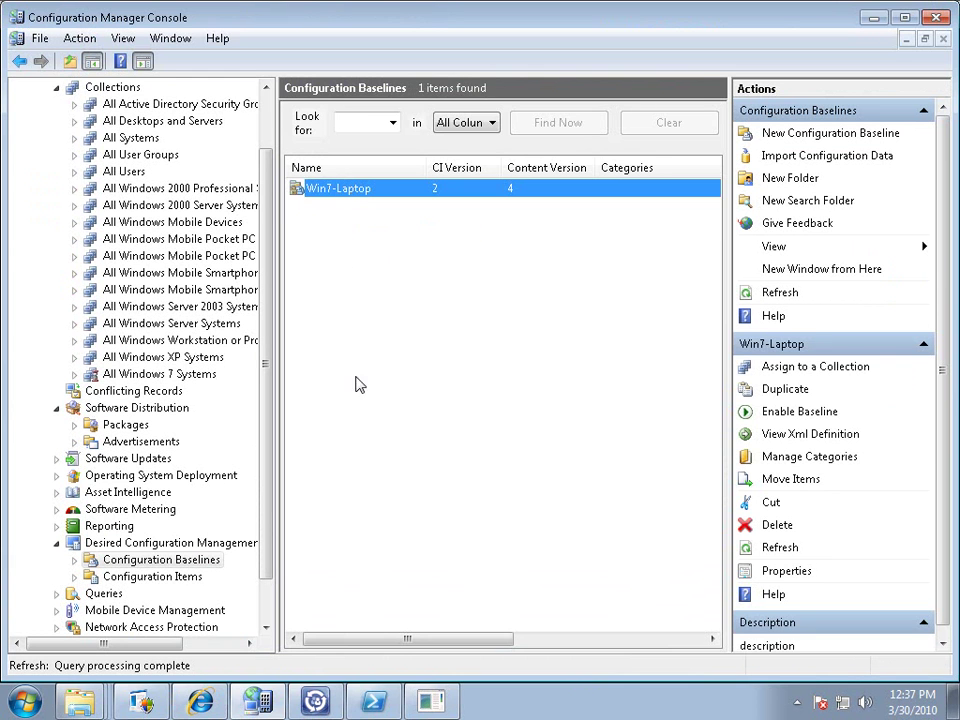
Step: Switch to the Service Manager Console and open the PR2 PP of SCSM Integration Application program for editing
click(315, 700)
click(444, 165)
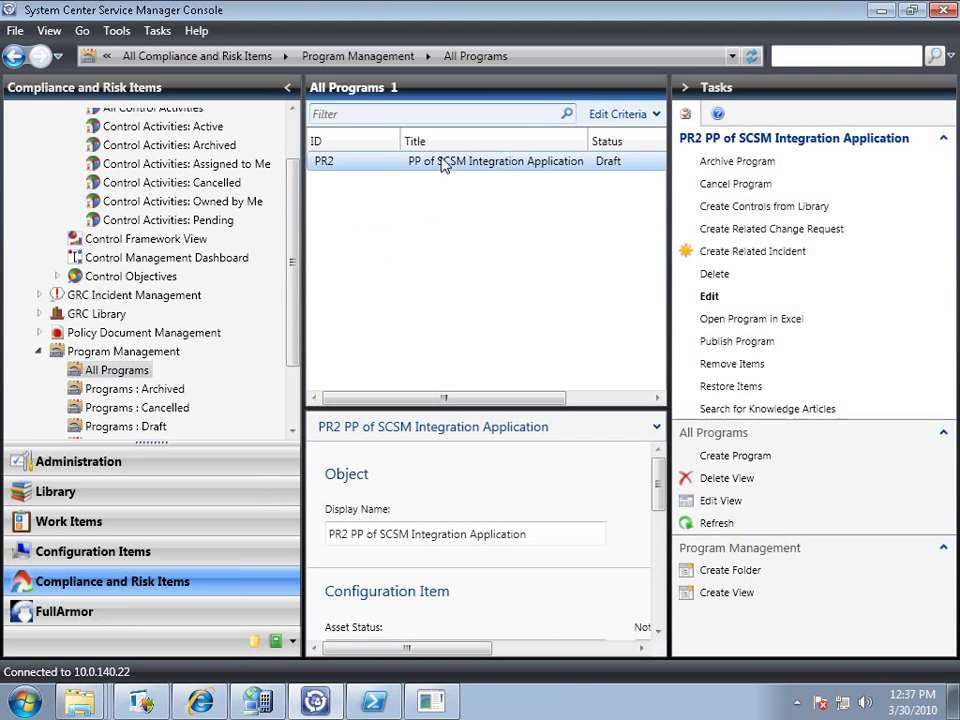
click(710, 298)
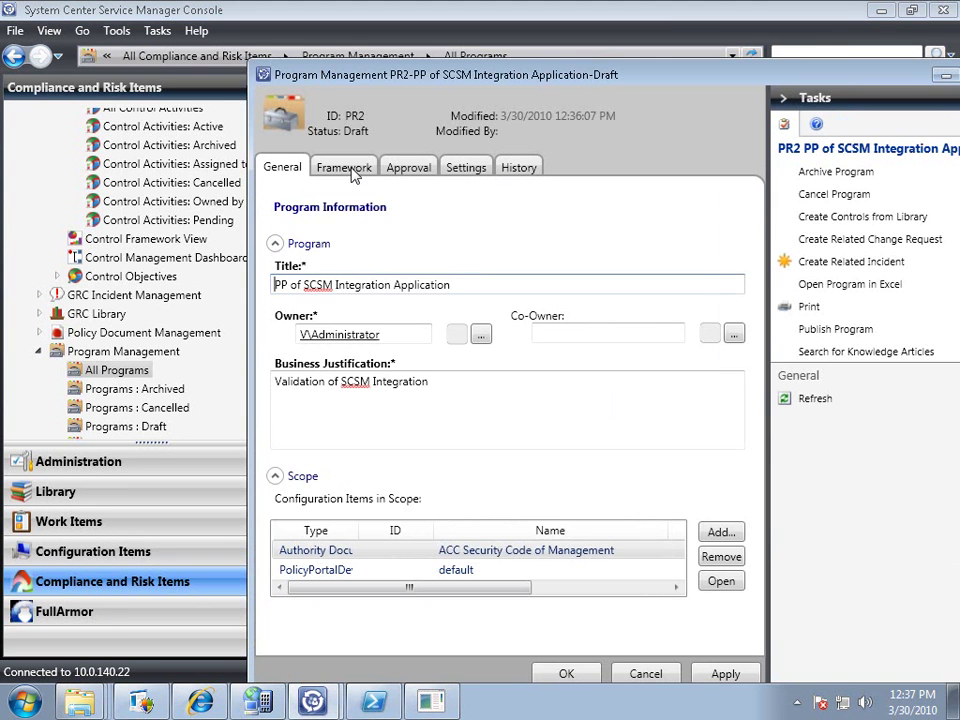
Step: Open PP for SCSM Control Activity under Validate SCM Wizard in the program's framework and examine its extension package fields
click(350, 170)
click(294, 252)
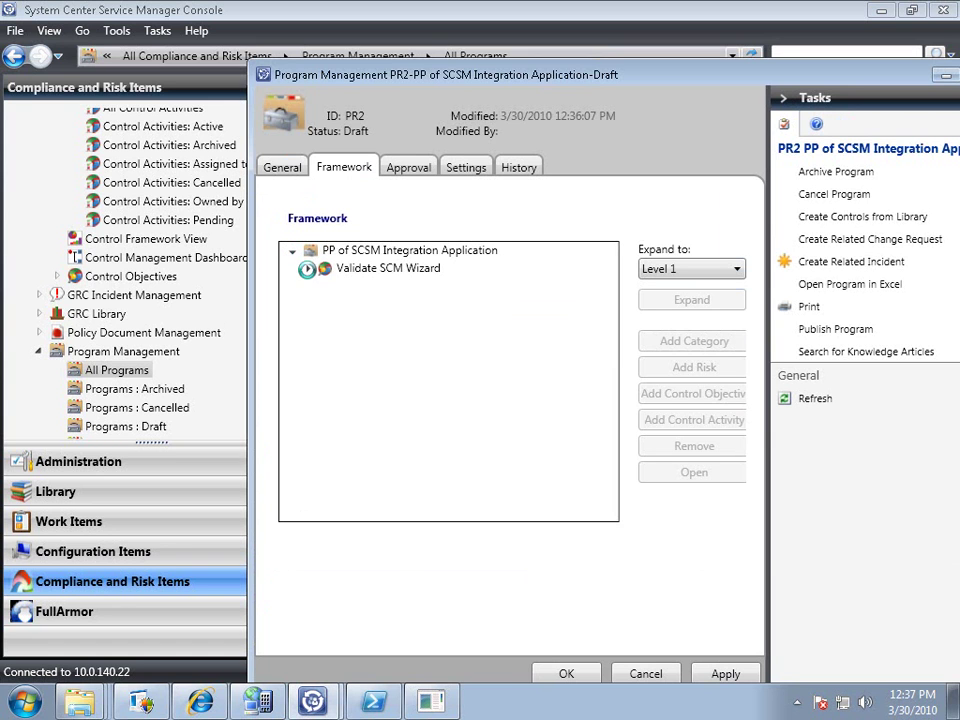
click(307, 269)
click(390, 289)
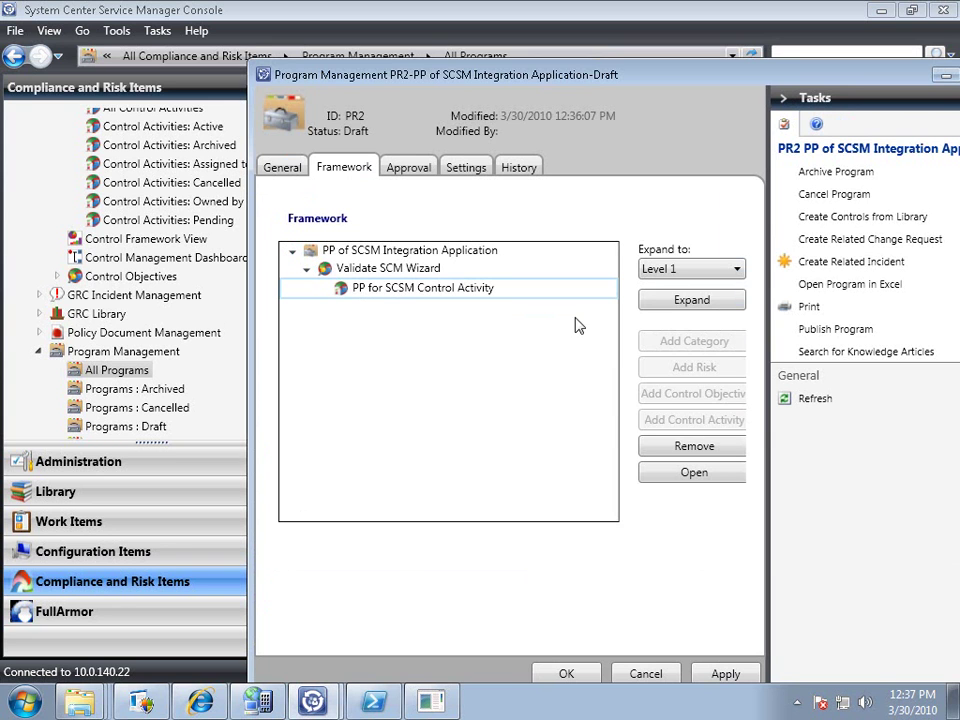
click(690, 472)
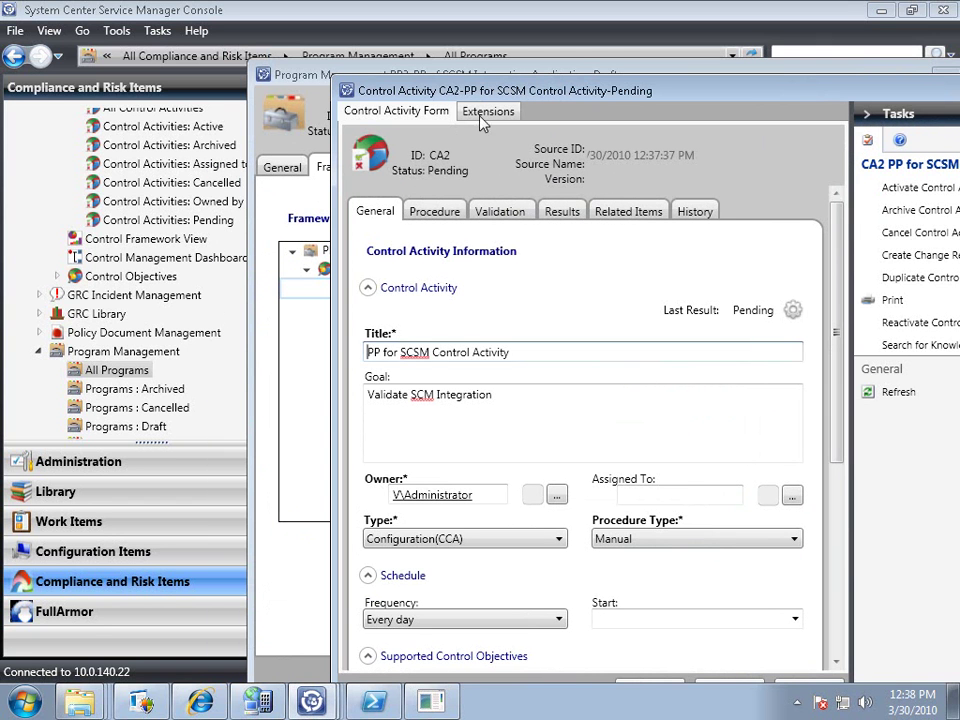
click(488, 112)
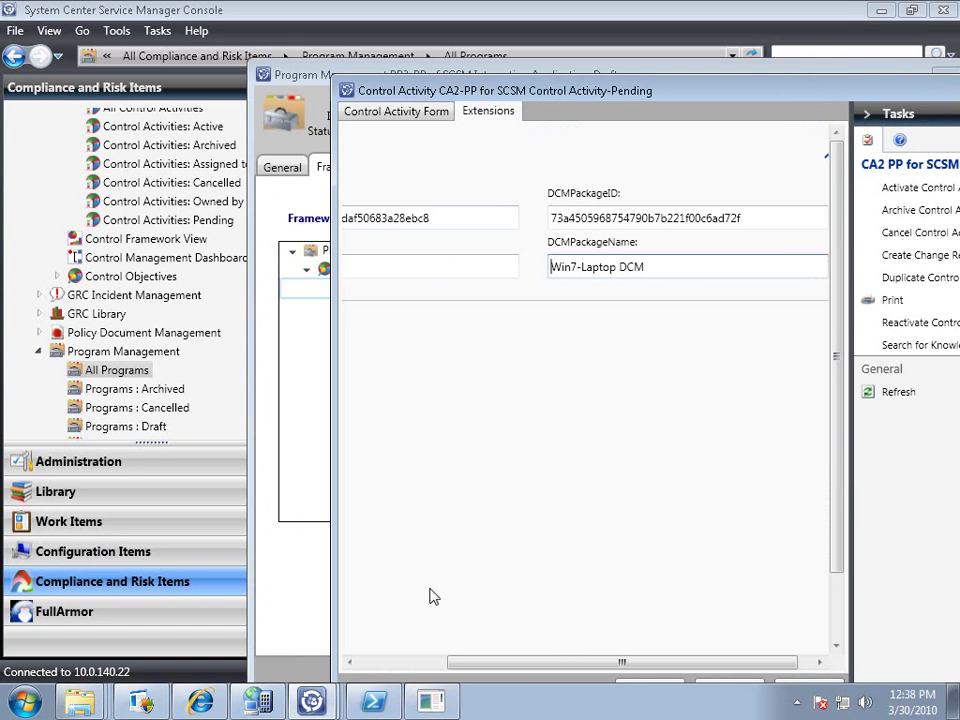
click(389, 662)
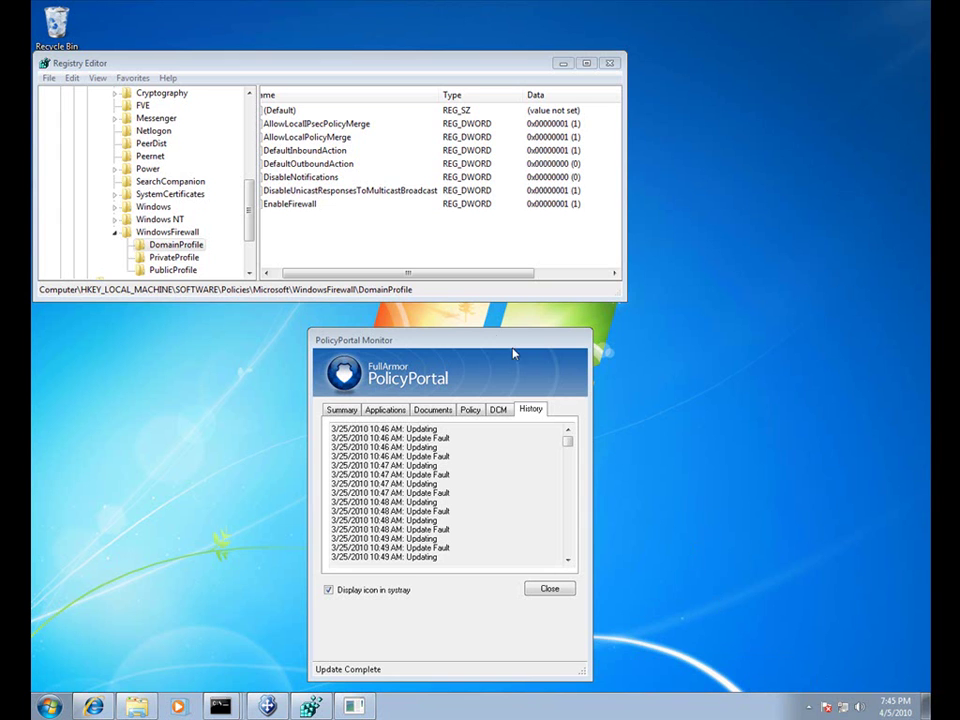
Step: On the client machine, set the EnableFirewall registry value under WindowsFirewall\DomainProfile to 0 in Registry Editor
double_click(291, 204)
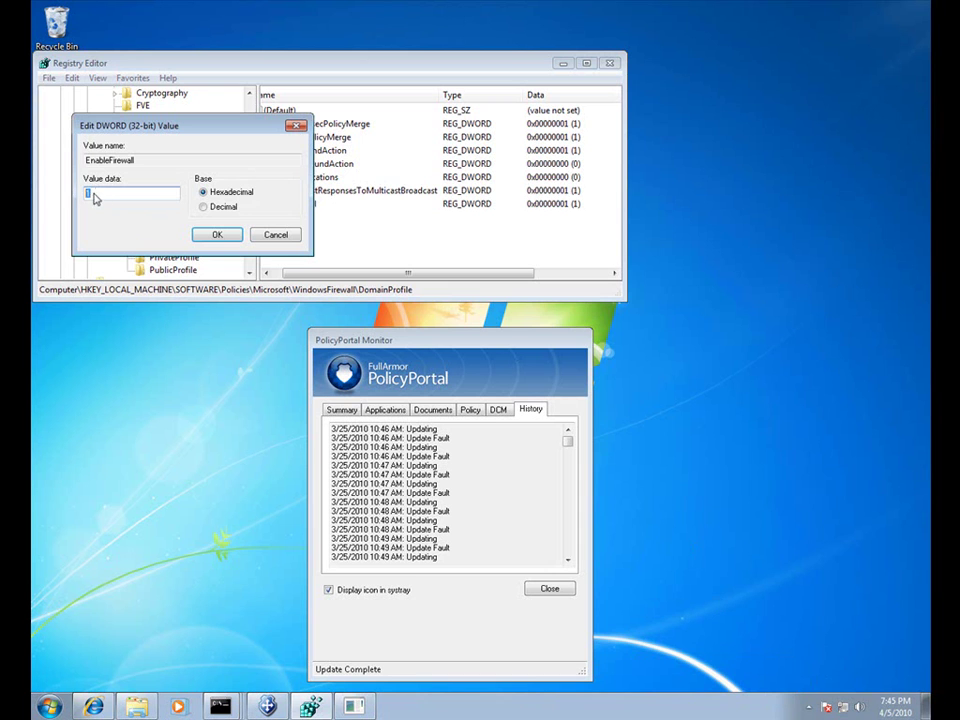
key(Return)
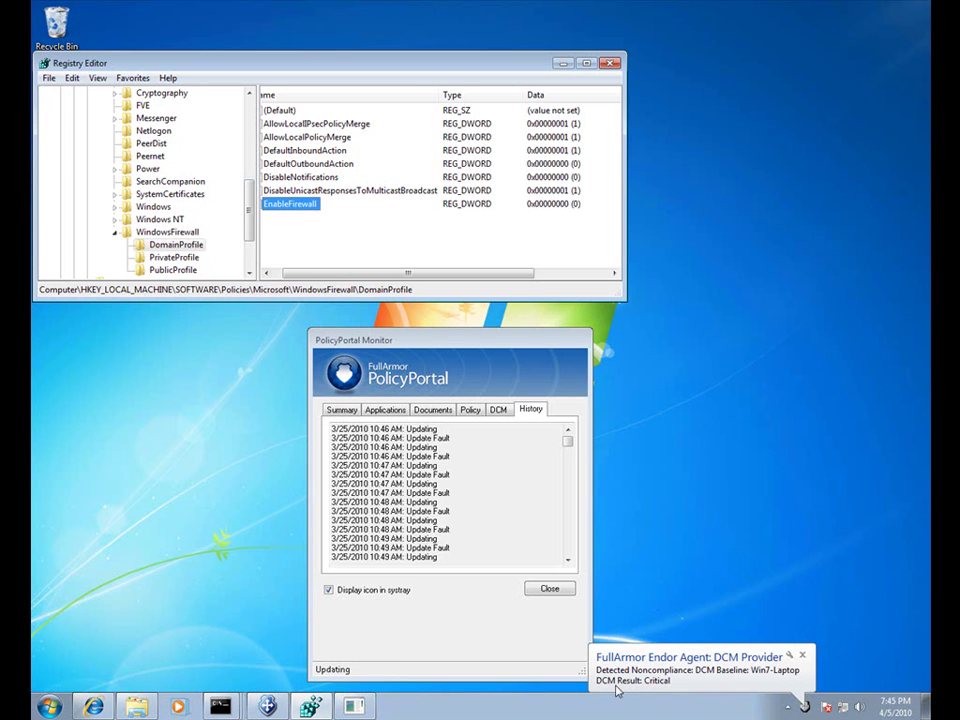
click(671, 690)
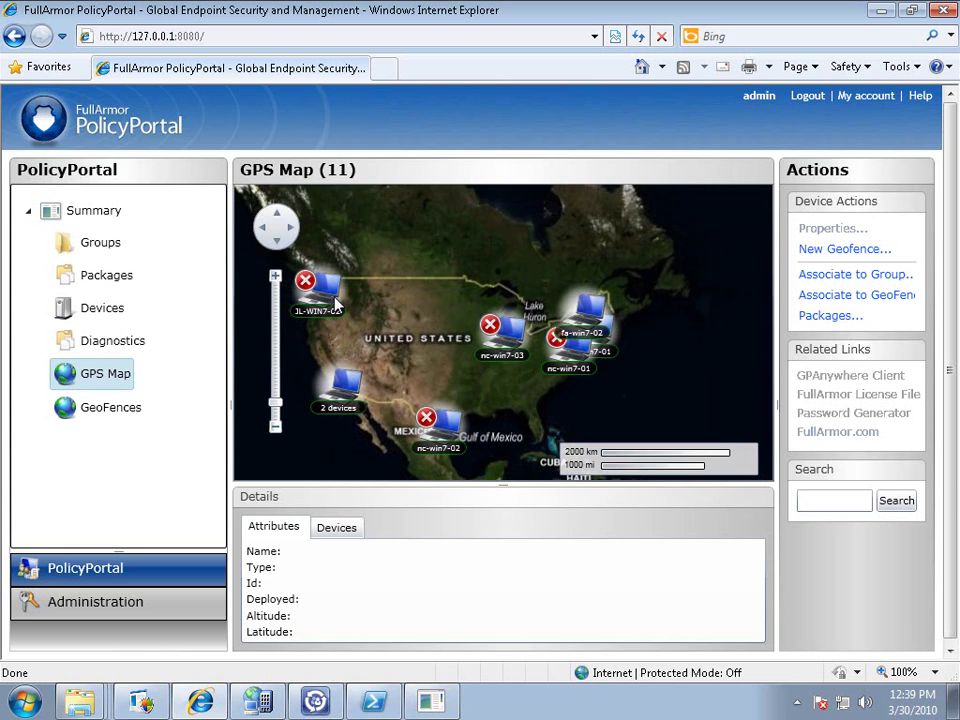
Step: Switch back to the PolicyPortal GPS map, select device JL-WIN7-02 and check its device details for compliance
click(330, 299)
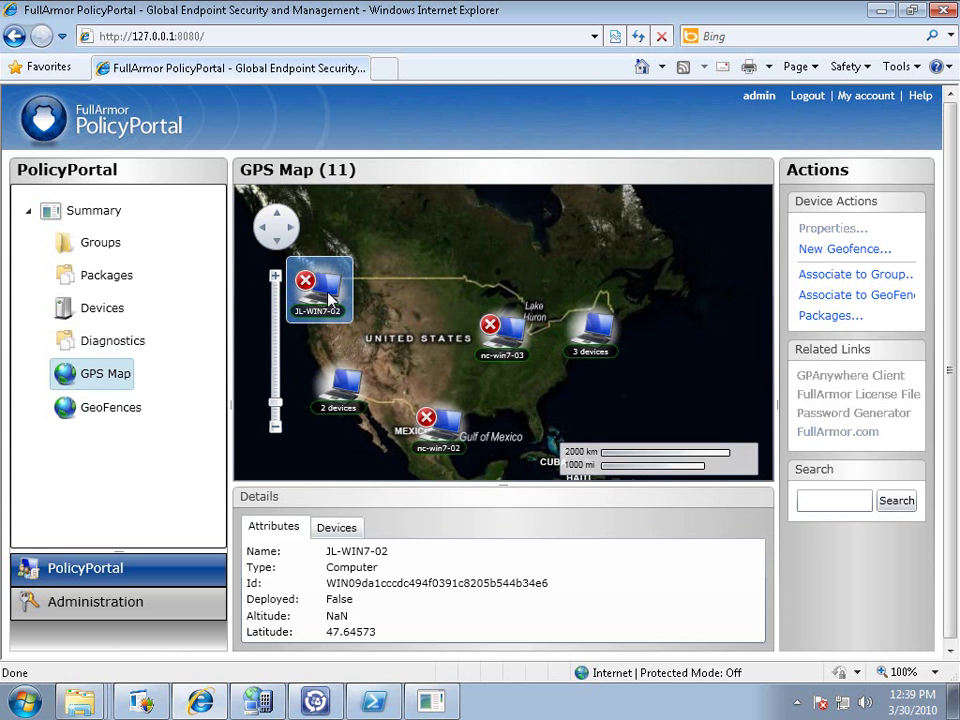
click(352, 529)
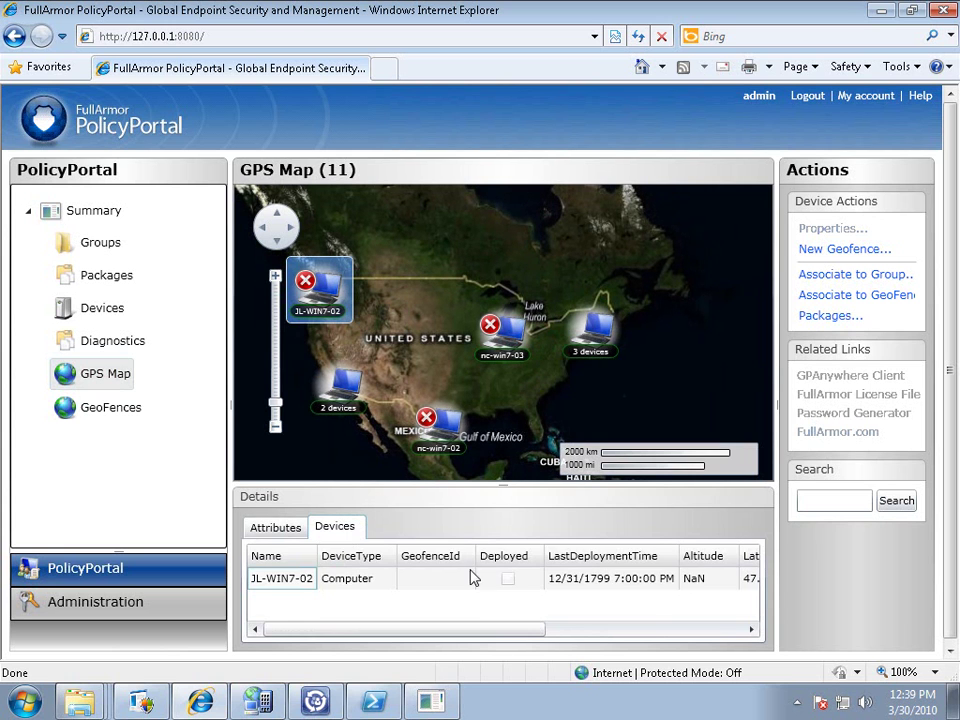
click(710, 630)
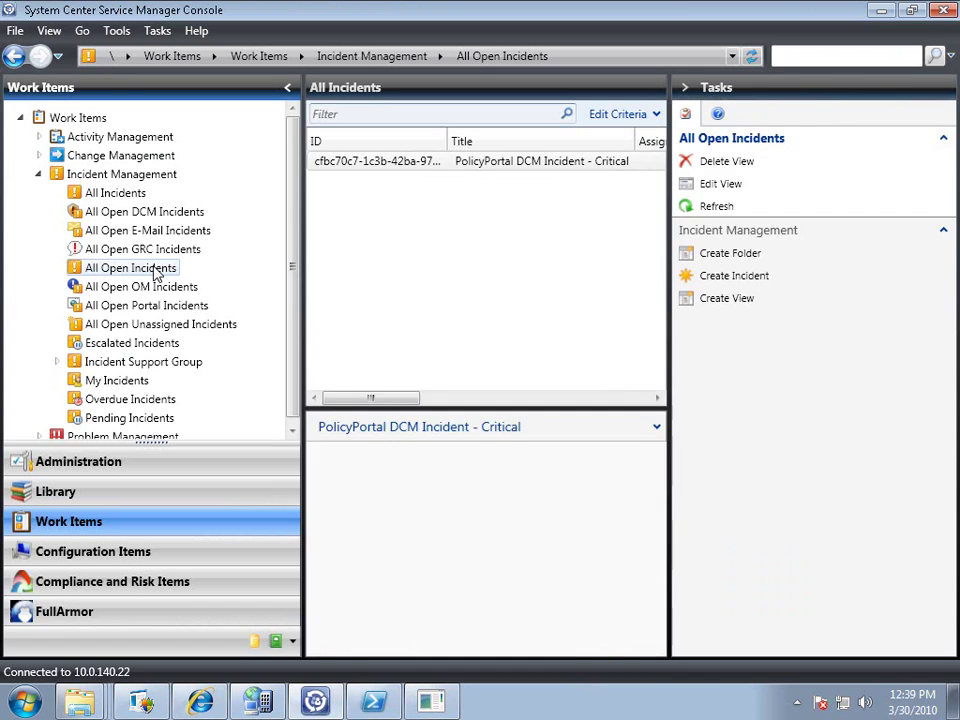
Step: In the Service Manager Console, create a change request from the PolicyPortal DCM Incident - Critical using the PolicyPortal Compliance template
click(475, 162)
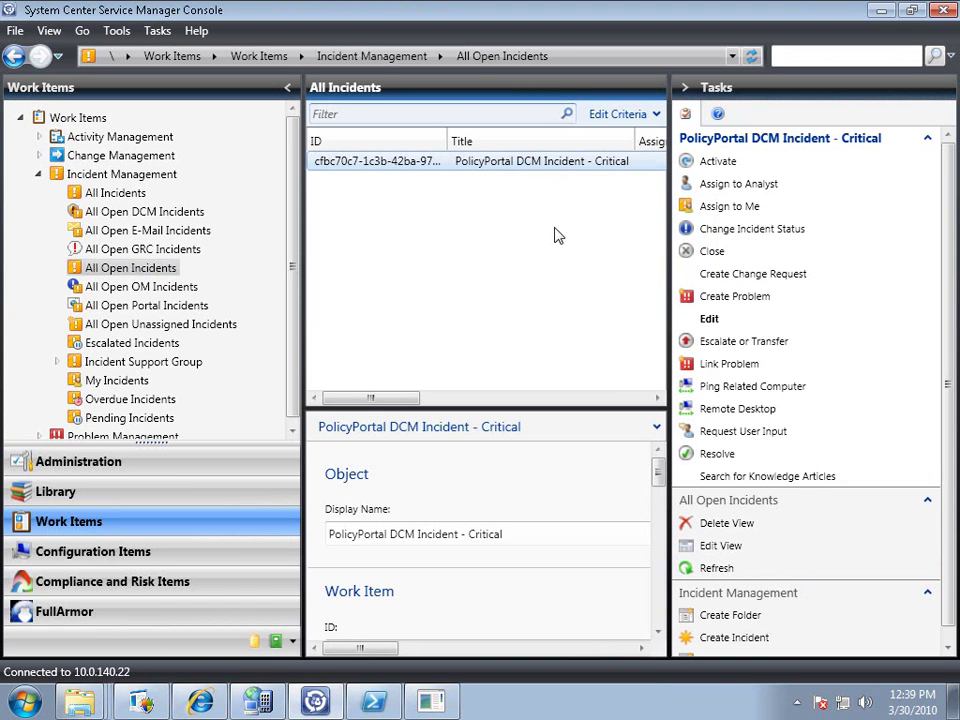
click(736, 276)
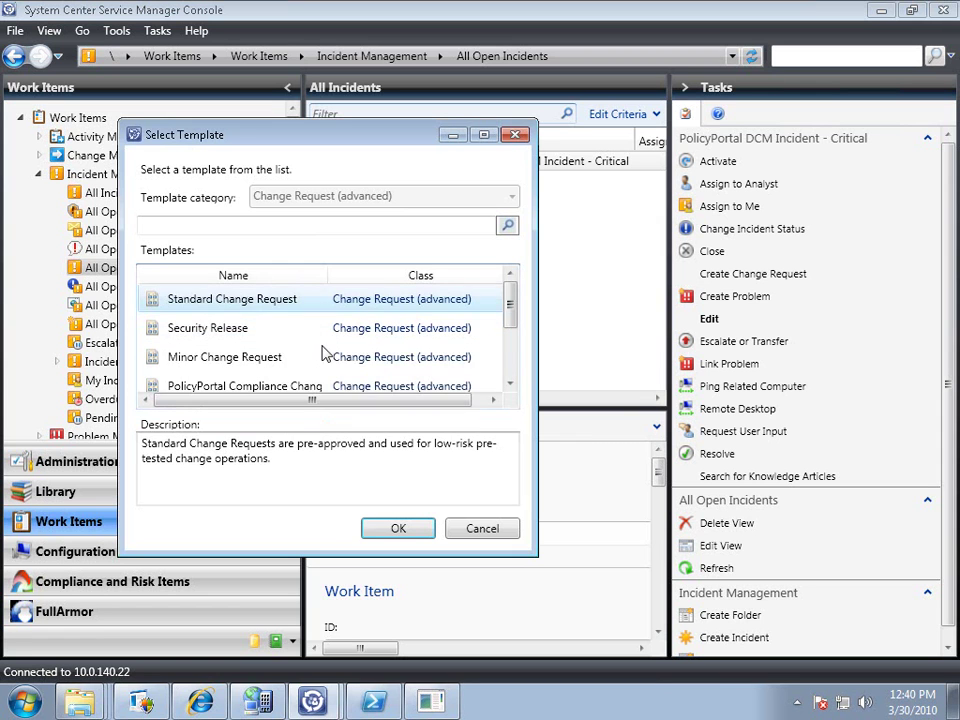
click(407, 388)
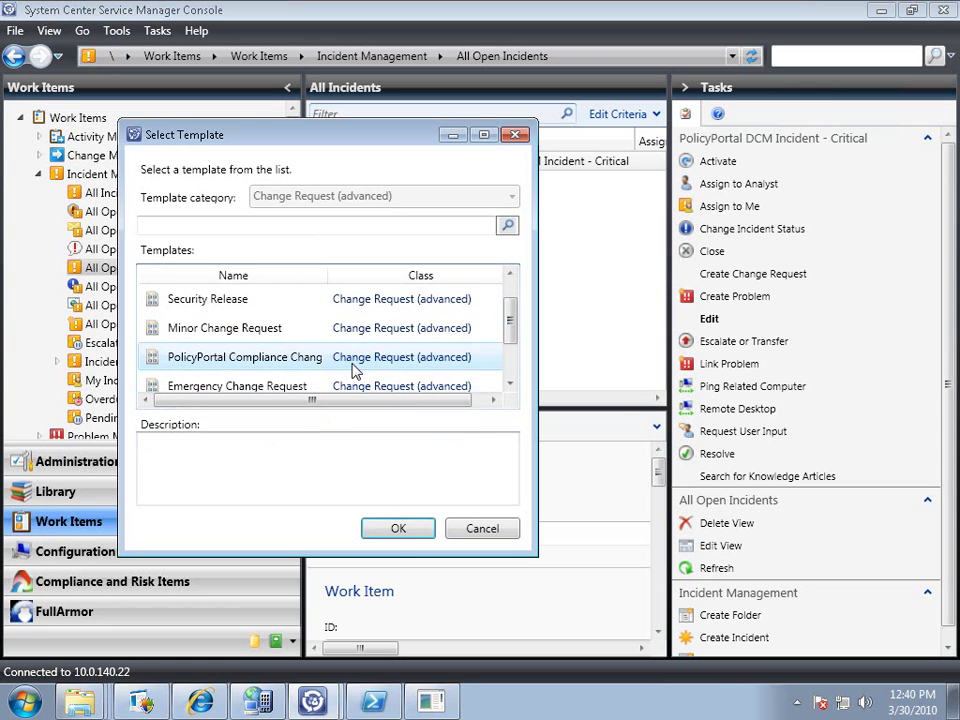
click(398, 530)
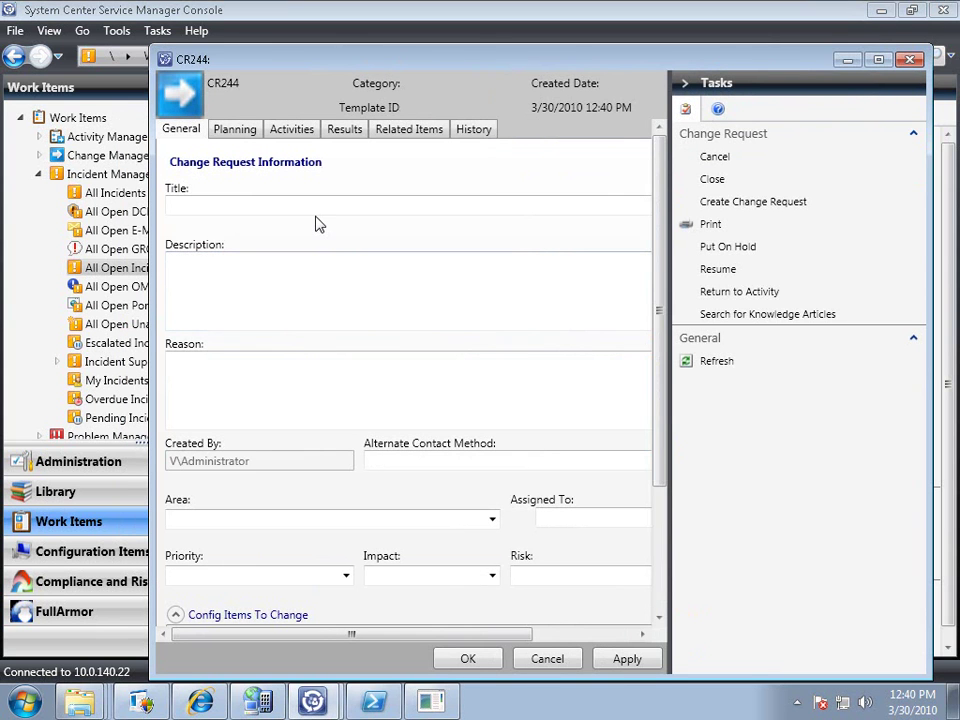
Step: Fill in the new change request's title, starting with "Rem"
click(246, 205)
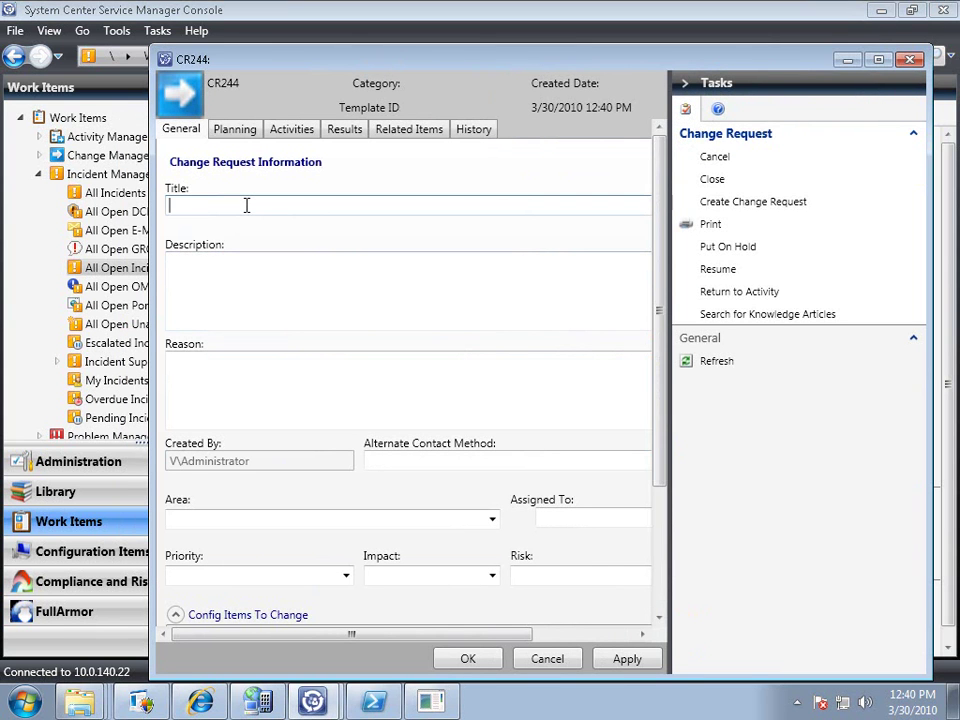
text(Rem)
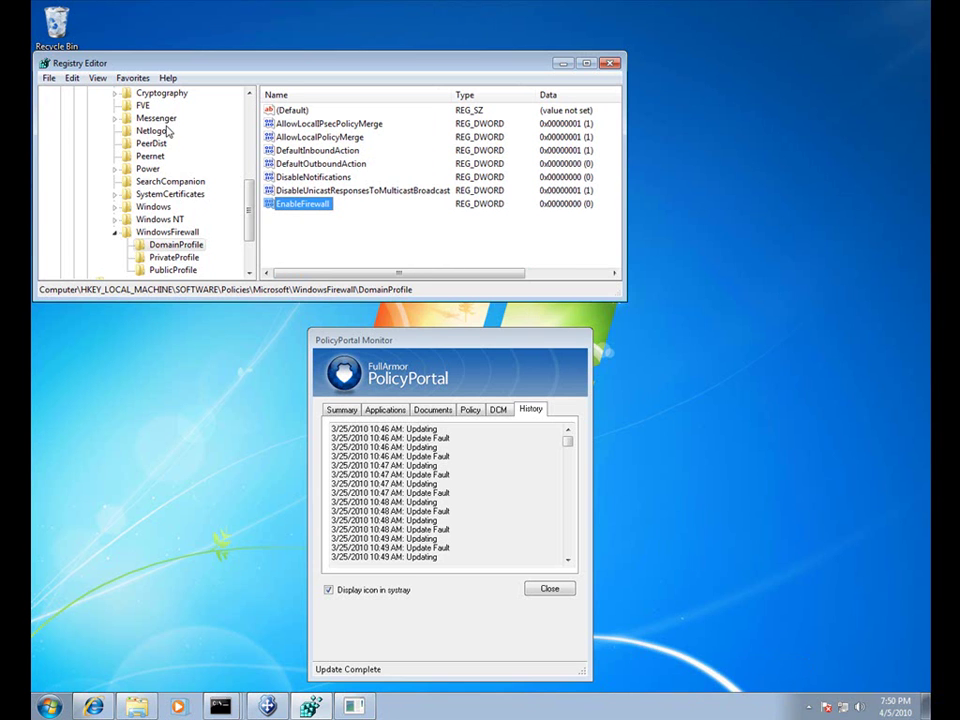
Step: On the client machine, refresh Registry Editor to check the EnableFirewall value under WindowsFirewall\DomainProfile
click(97, 78)
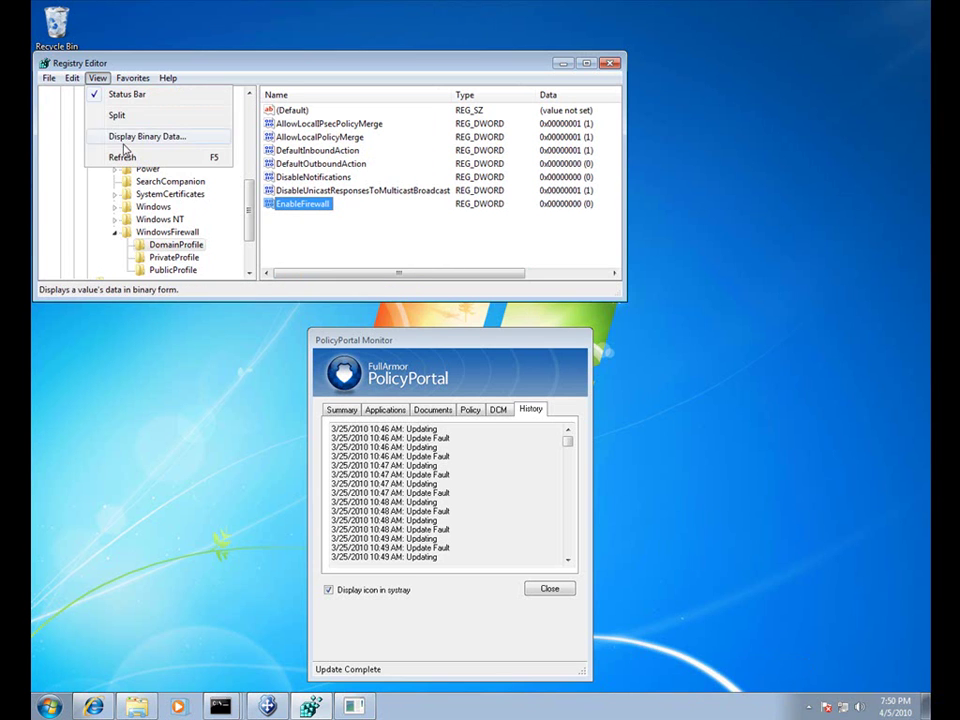
click(124, 160)
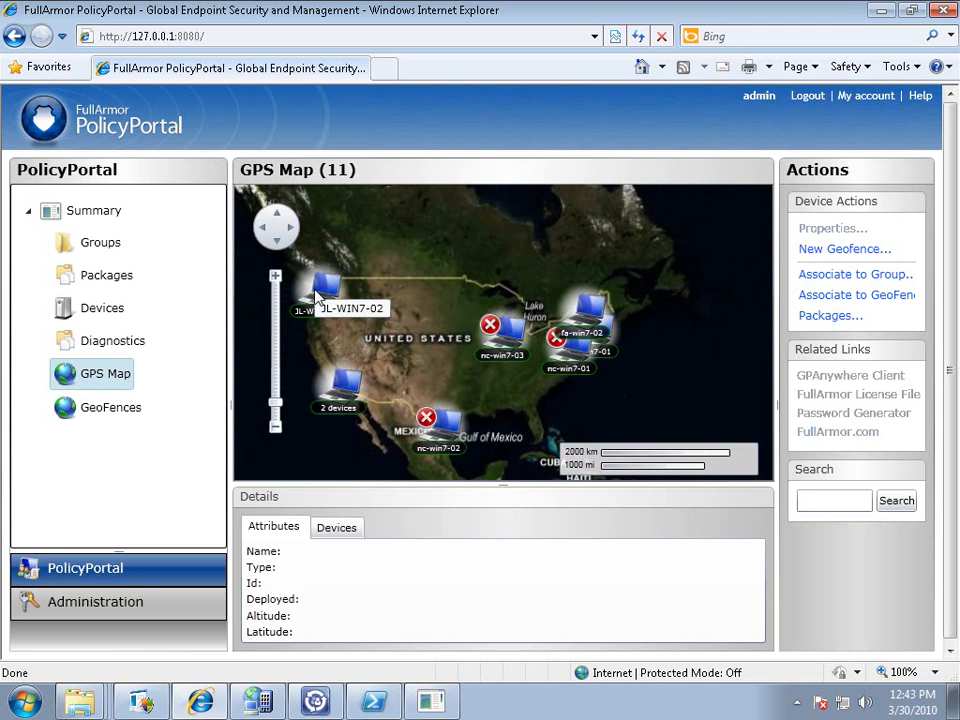
Step: Switch to the PolicyPortal GPS map, select JL-WIN7-02 and check the InCompliance field in its device details
click(326, 295)
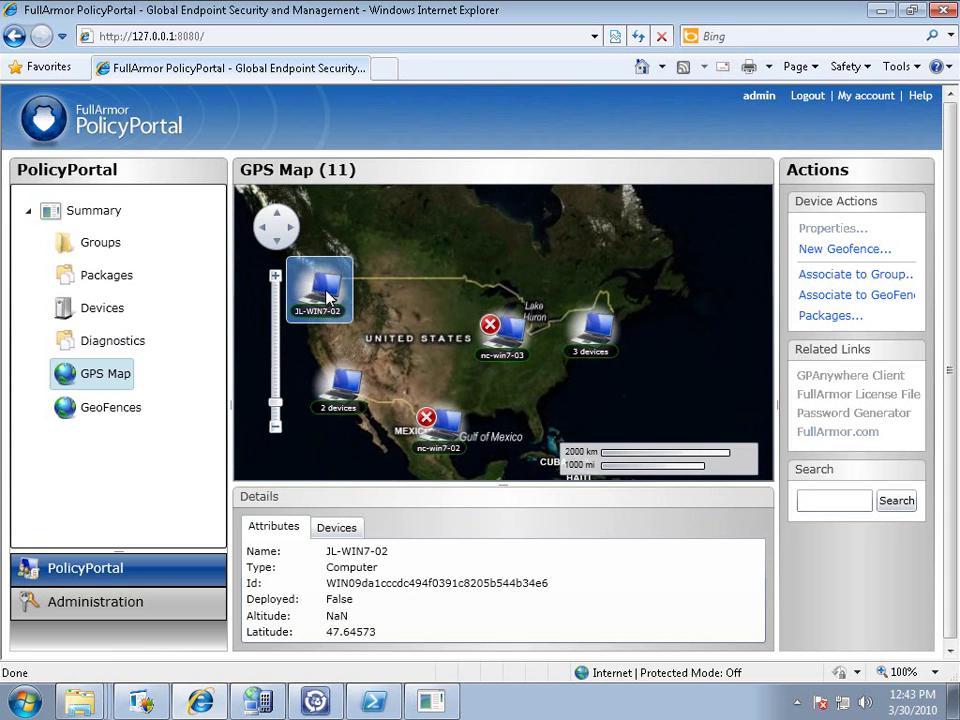
click(358, 527)
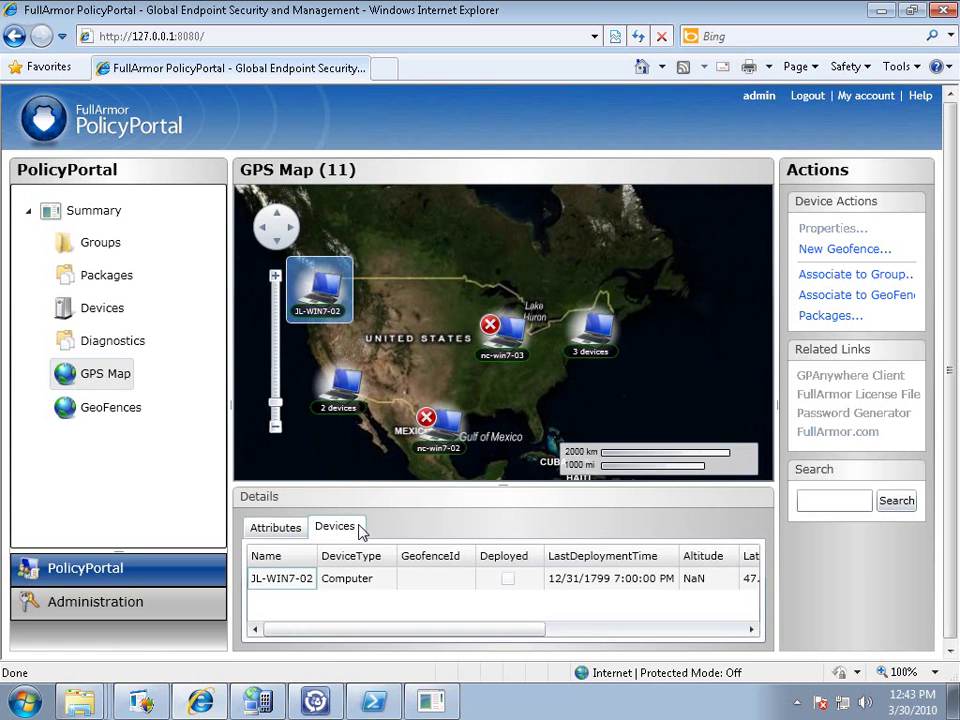
click(658, 630)
key(alt)
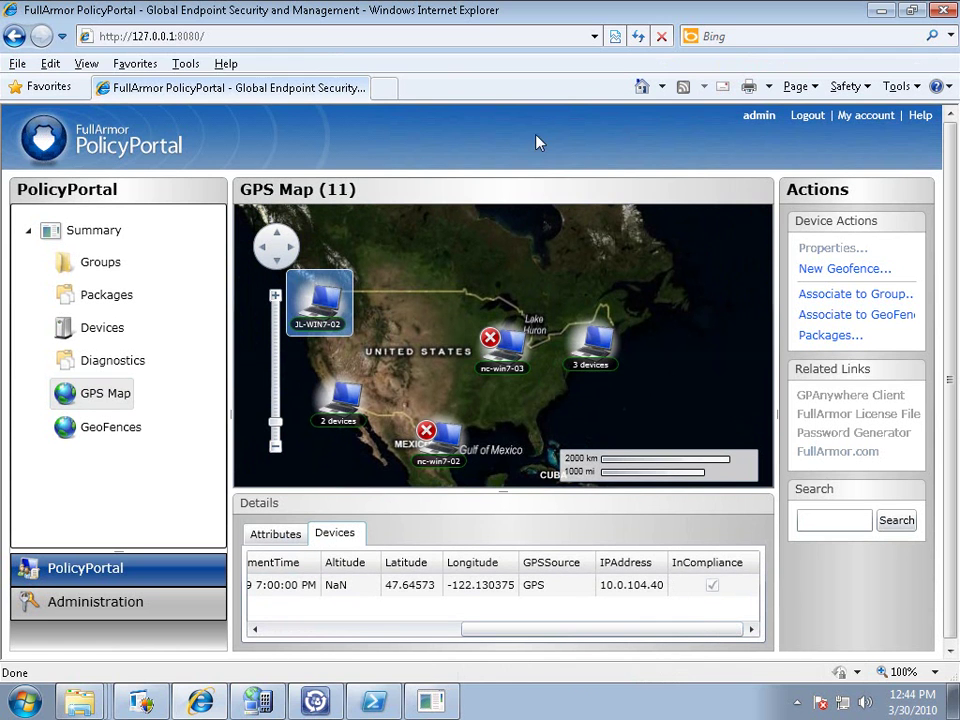
Step: Switch to the Service Manager Console and run the Dashboard report from the Reporting workspace's reports
click(314, 703)
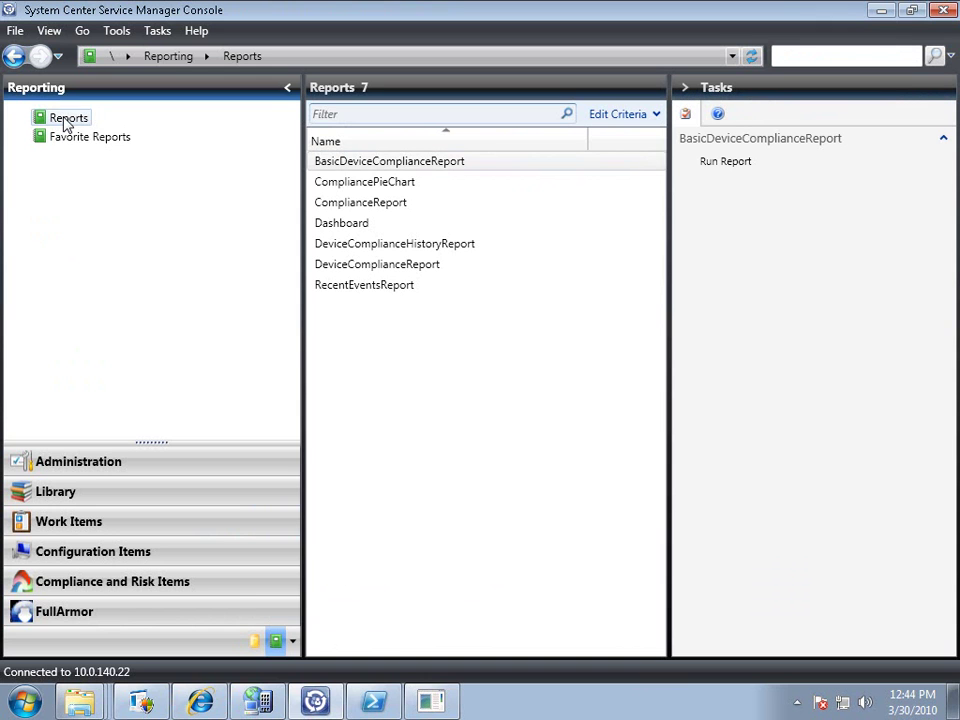
click(342, 229)
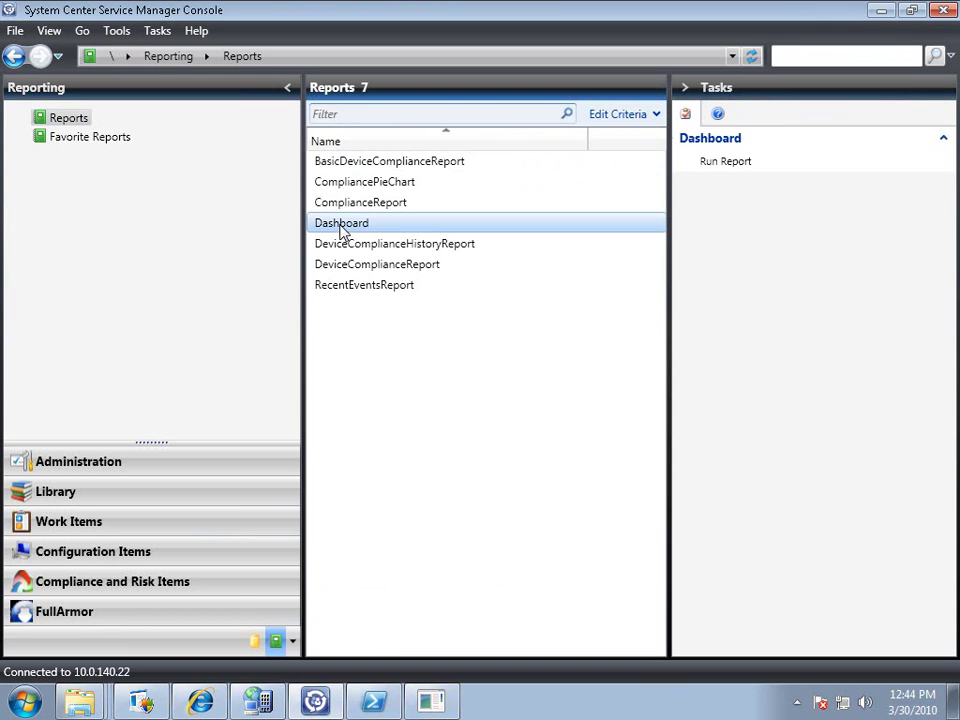
click(730, 163)
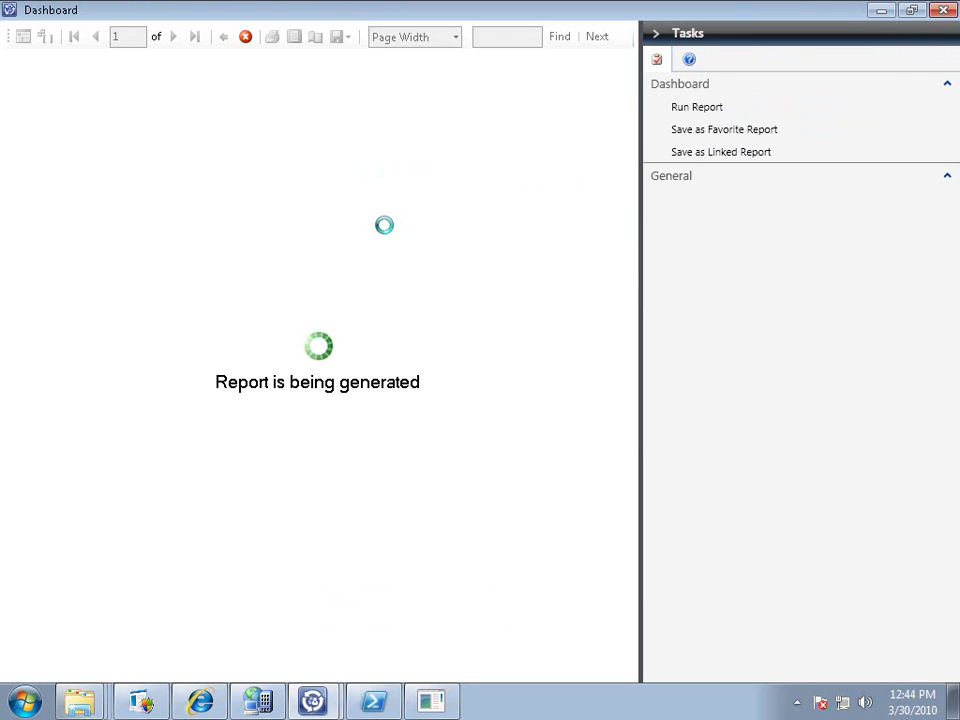